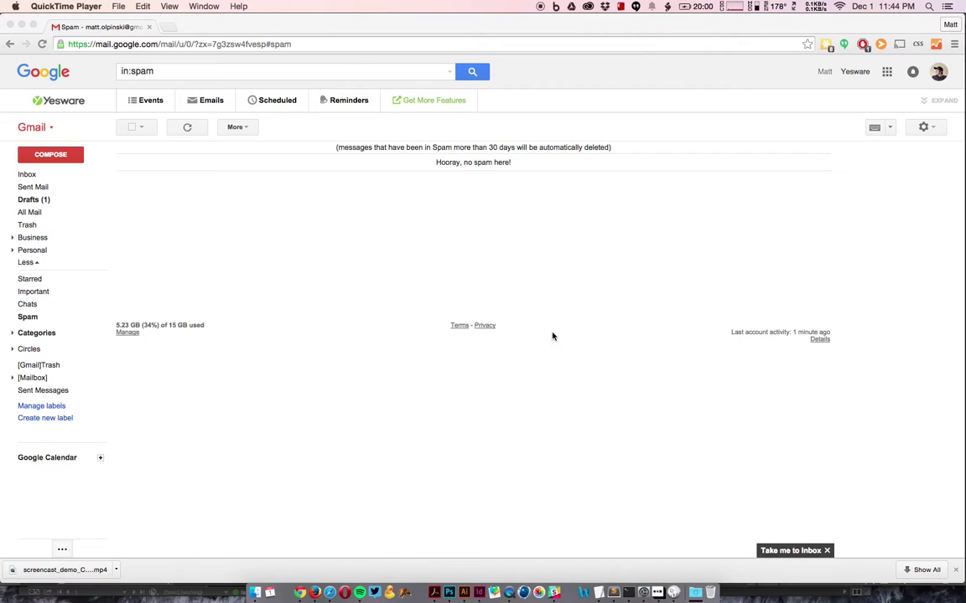
Examine the installed browser extensions down to Yesware Email Tracking, then close the extensions page.
click(954, 44)
mouse_move(836, 177)
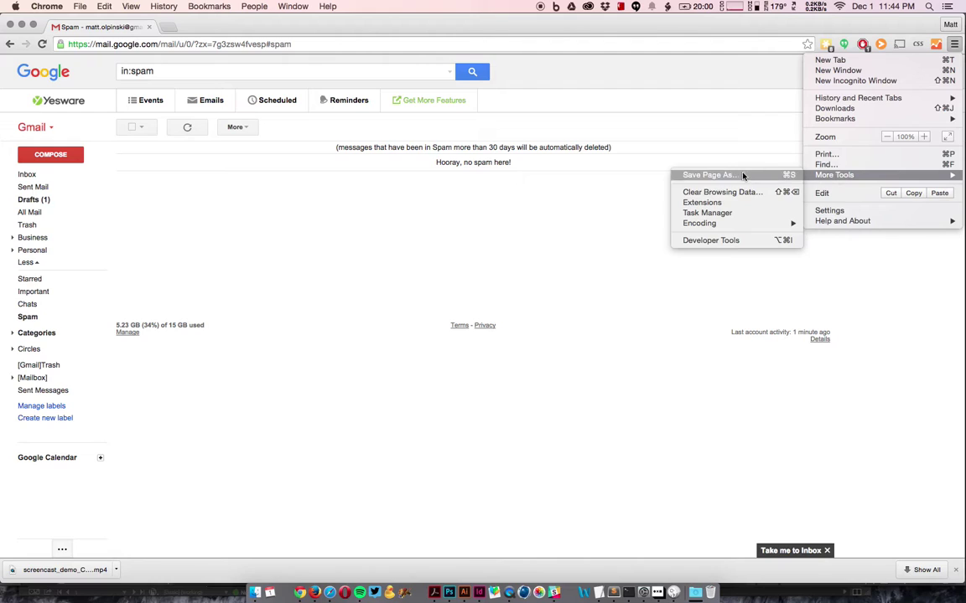
click(706, 204)
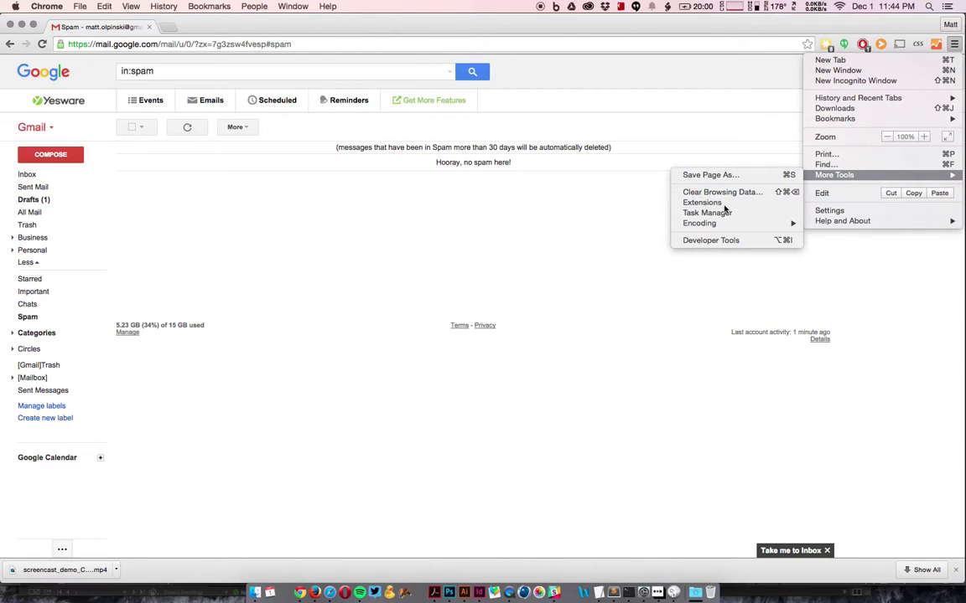
scroll(350, 289, down, 15)
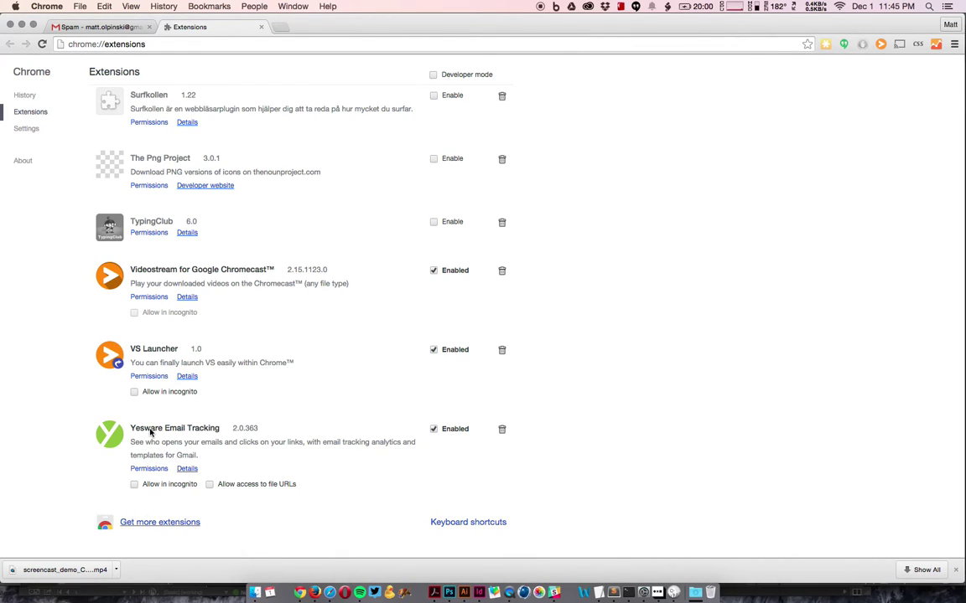
click(260, 27)
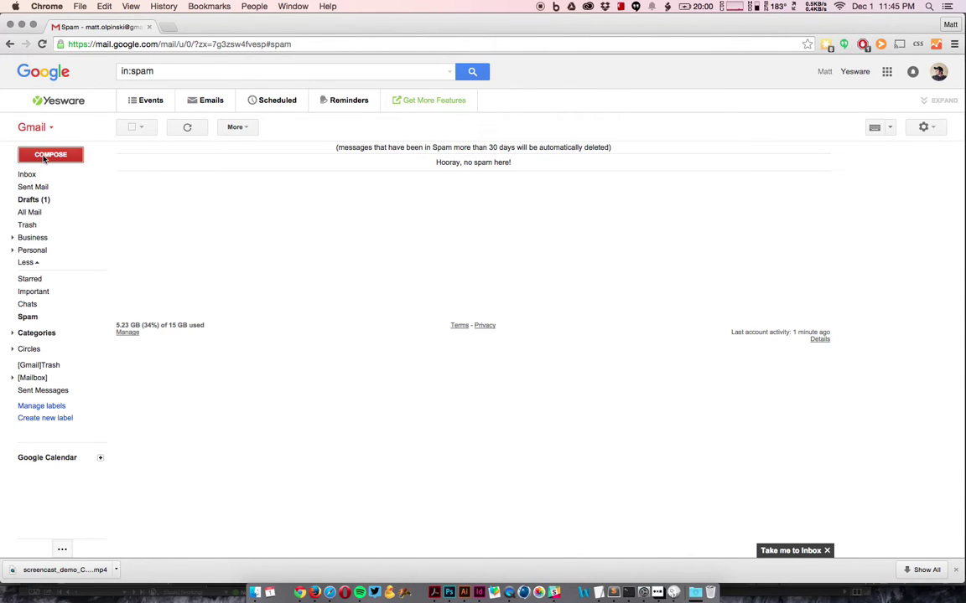
Start a new email and open the Proposal Delivery template from the Prospecting category for filling in.
click(67, 155)
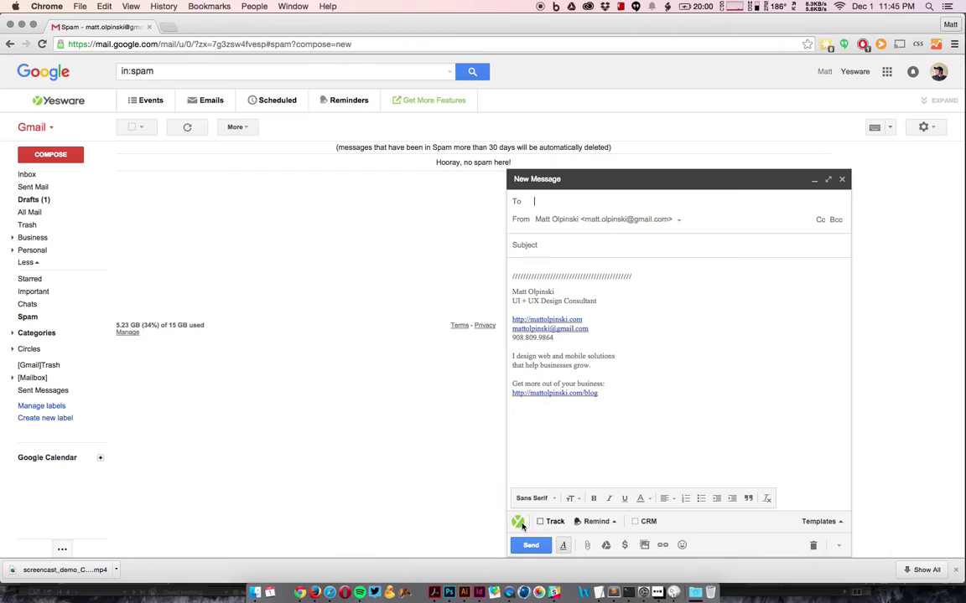
click(842, 525)
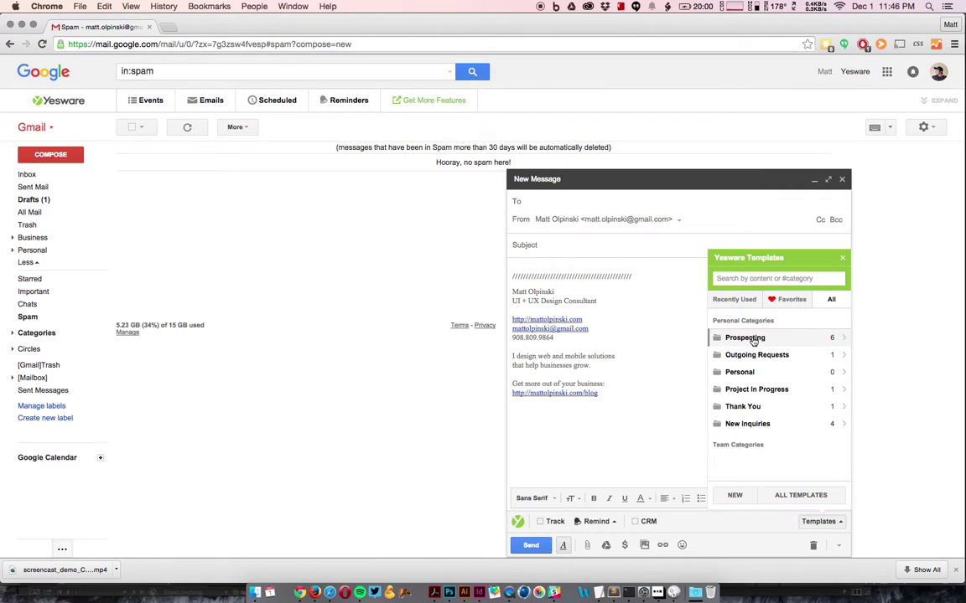
click(753, 340)
scroll(759, 409, down, 2)
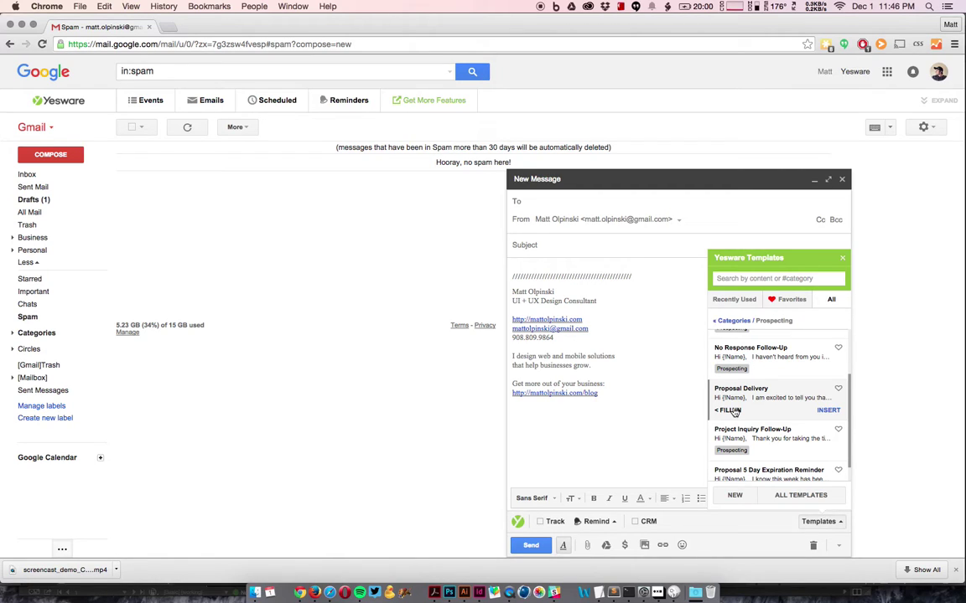
click(731, 410)
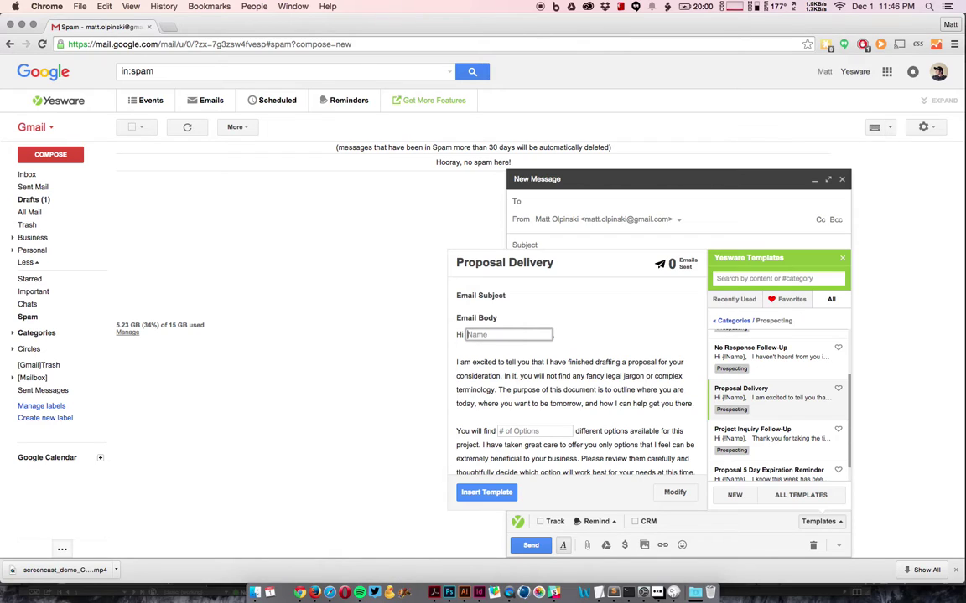
Fill in the recipient's first name and set the number of options to 3 in the Proposal Delivery template.
text(Joe)
key(Tab)
scroll(544, 360, down, 3)
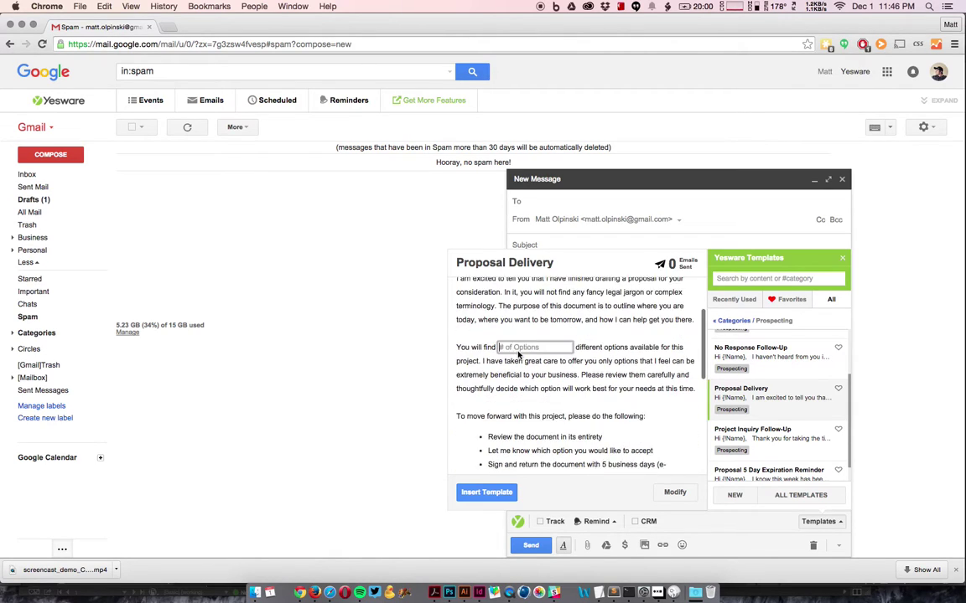
text(3)
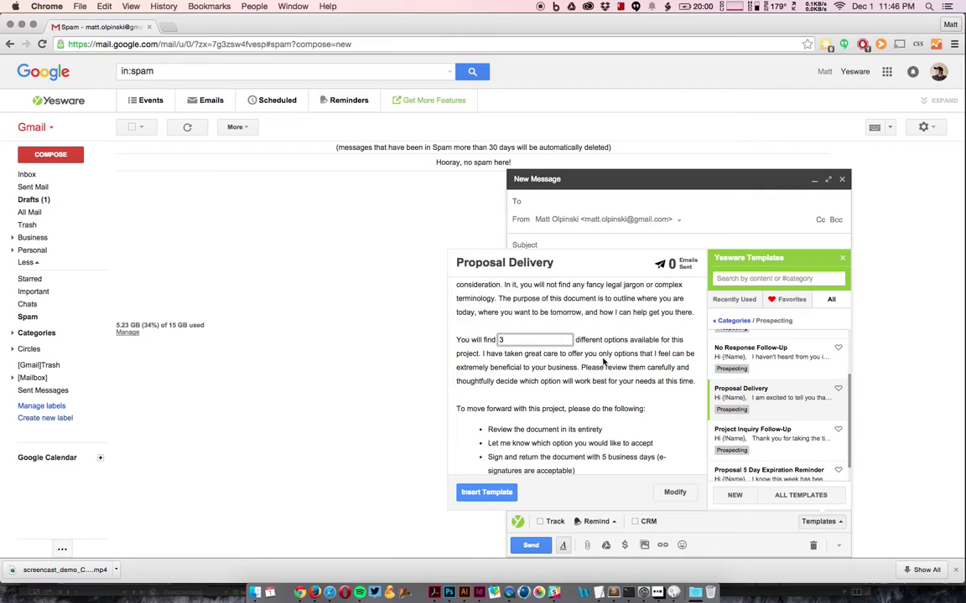
scroll(603, 359, down, 1)
scroll(603, 359, down, 8)
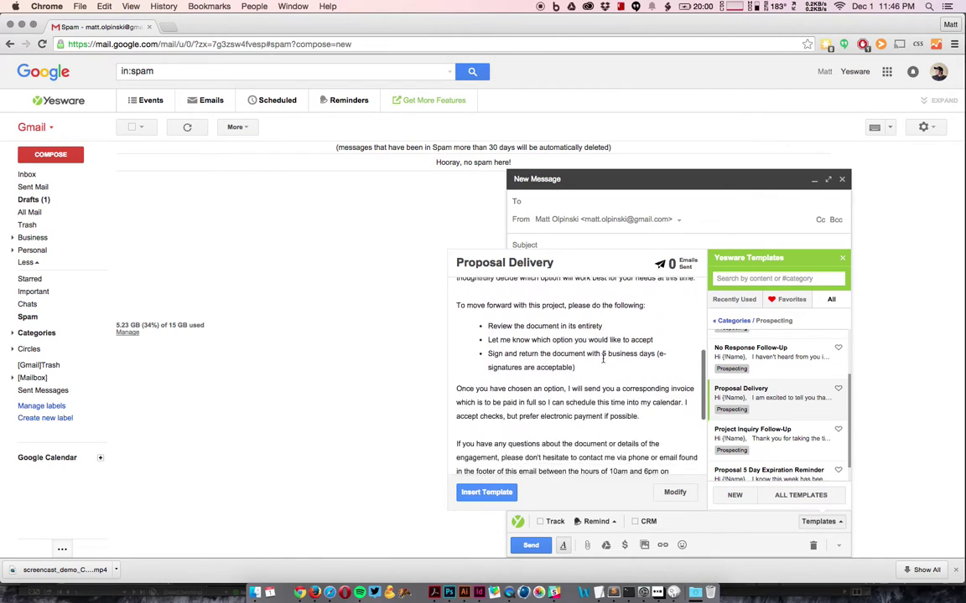
Set the template's business name to Yesware, its New or Improved choice to better, and its product name to web platform.
click(572, 371)
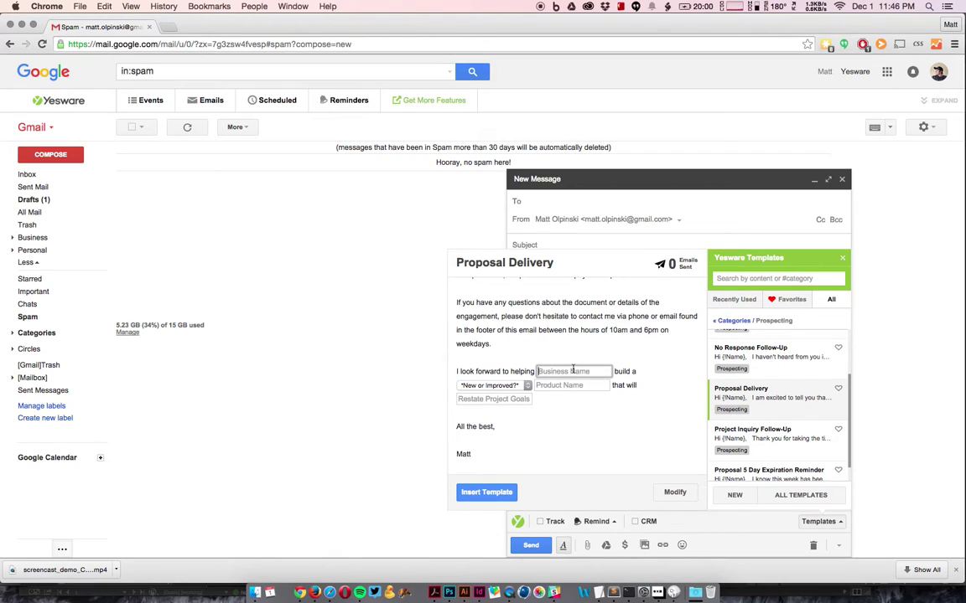
text(Yesware)
click(520, 386)
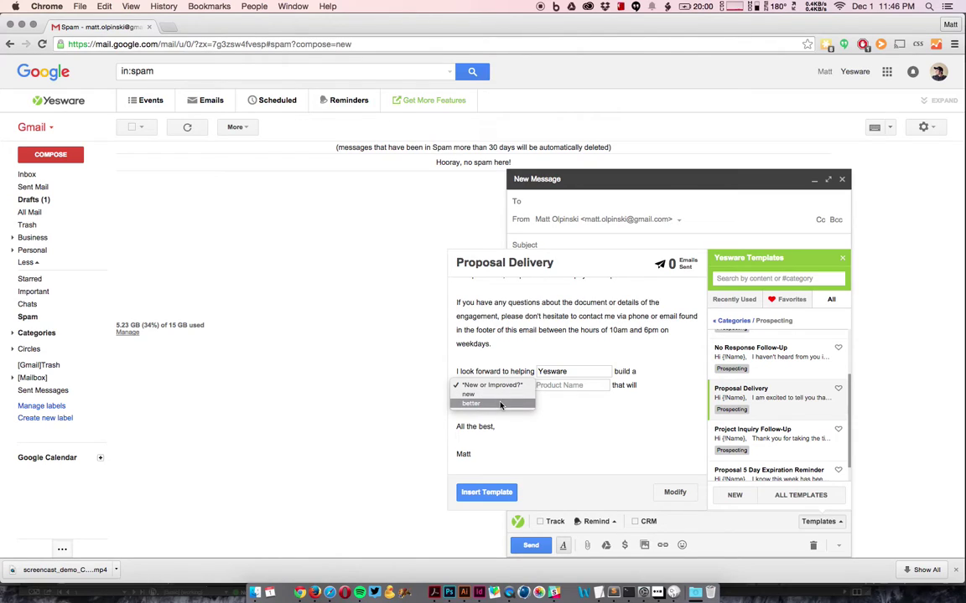
click(501, 404)
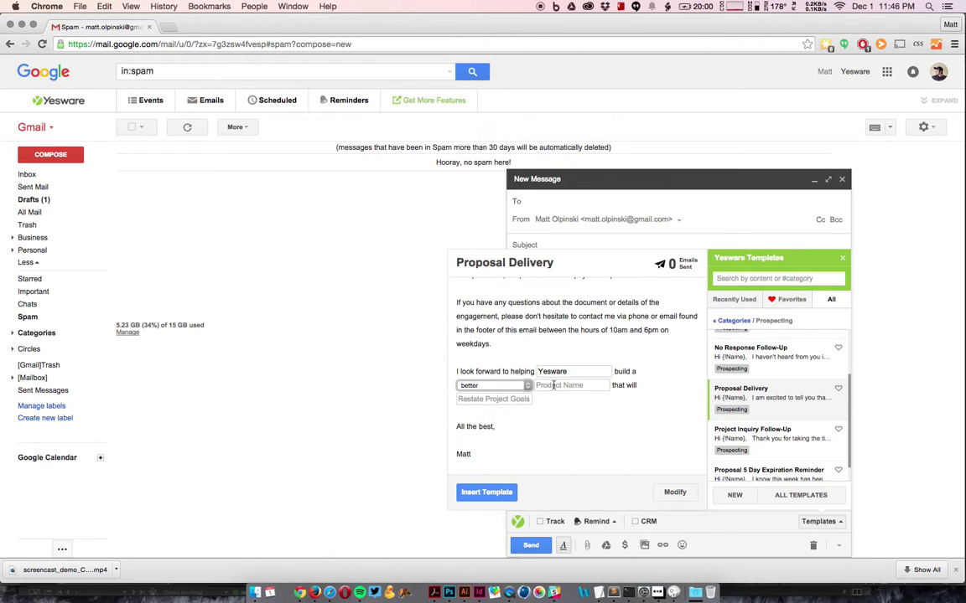
click(555, 385)
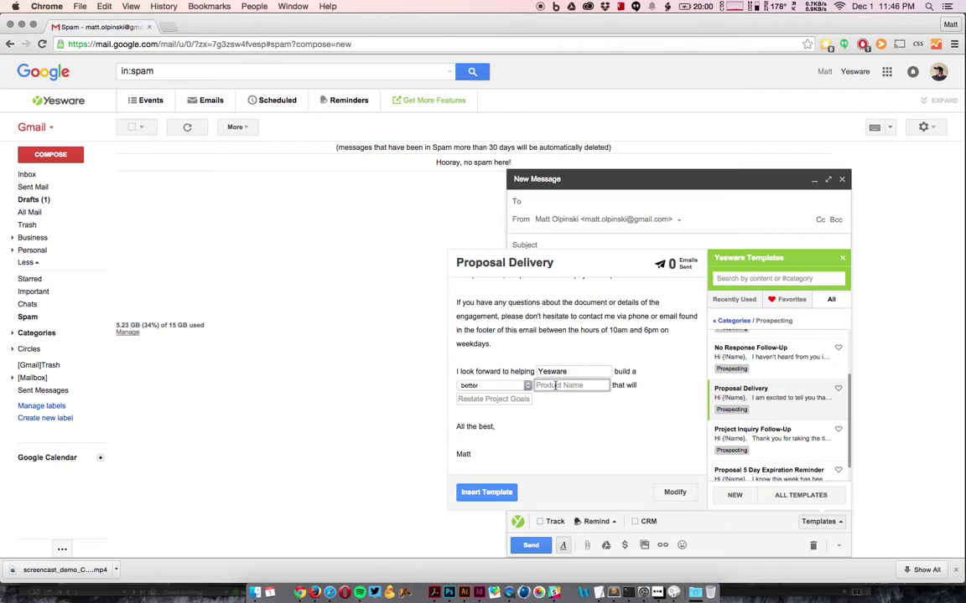
text(web platform)
key(Tab)
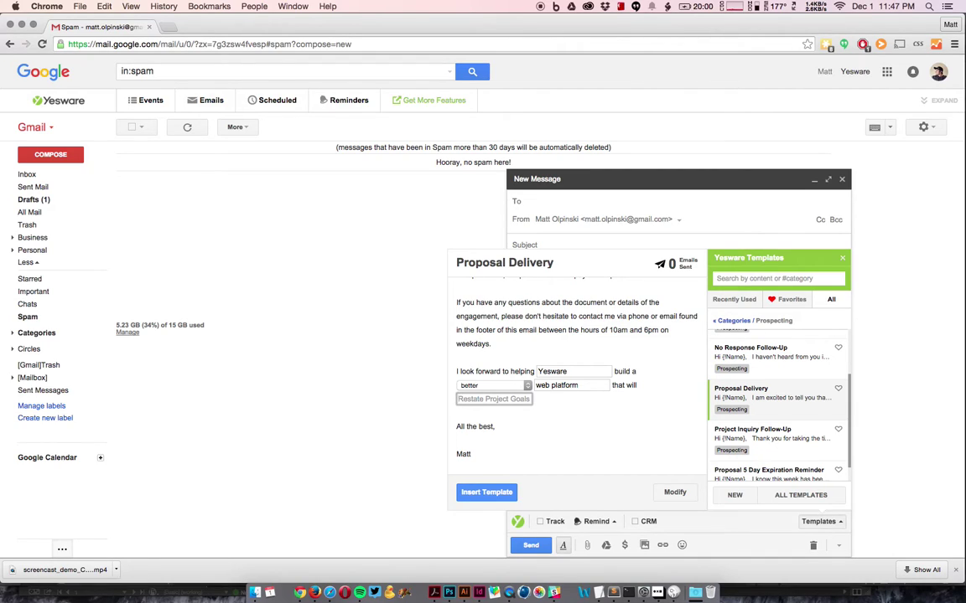
Fill in the project goals as "drive more leads and sales next year!" and insert the template into the email.
text(drive mor)
text(e leads and sales )
text(next year!)
click(483, 492)
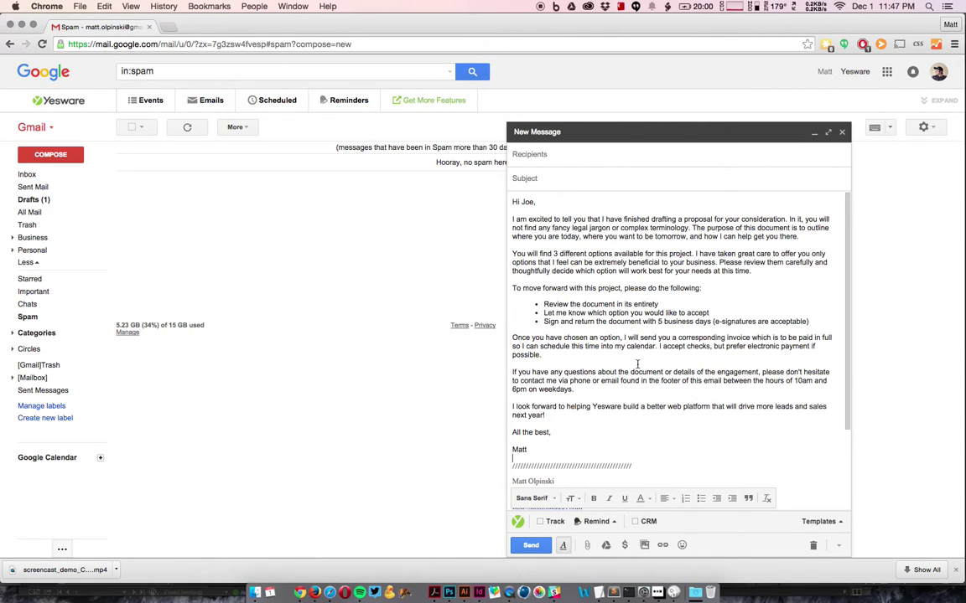
Try adding a line of test text below the email's first paragraph, then remove it again.
click(801, 236)
key(Return)
text(testing)
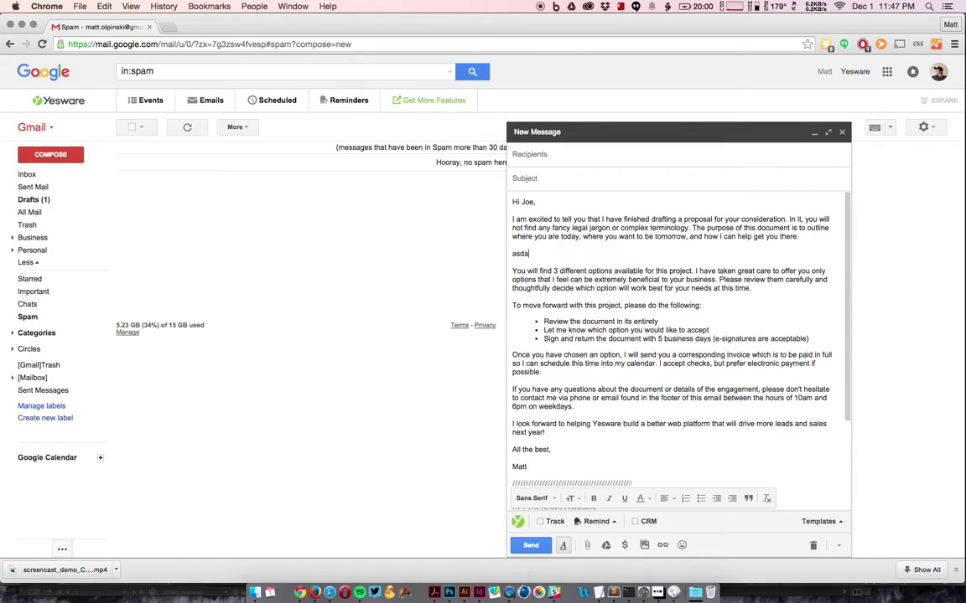
key(shift+super+Left)
key(BackSpace)
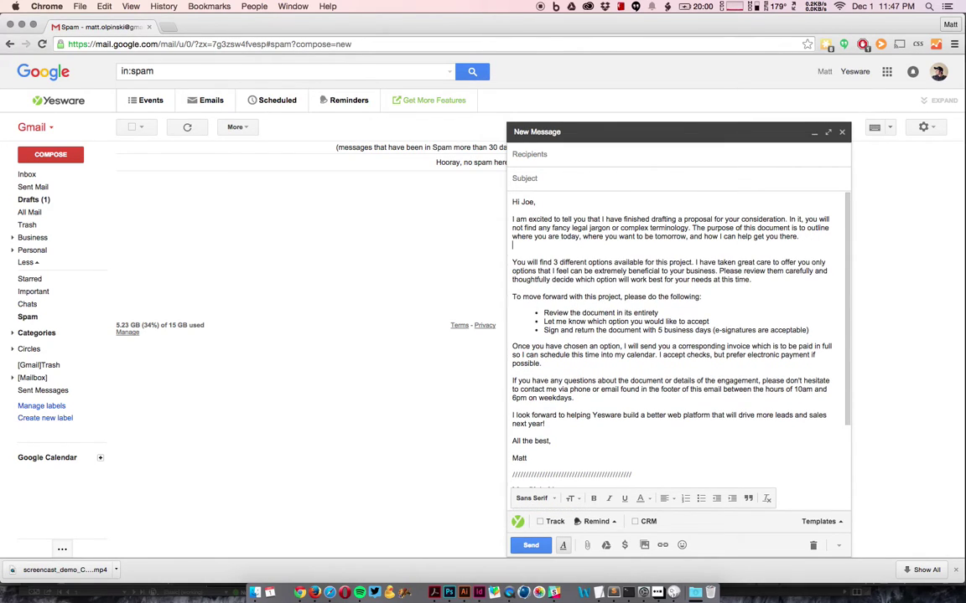
key(BackSpace)
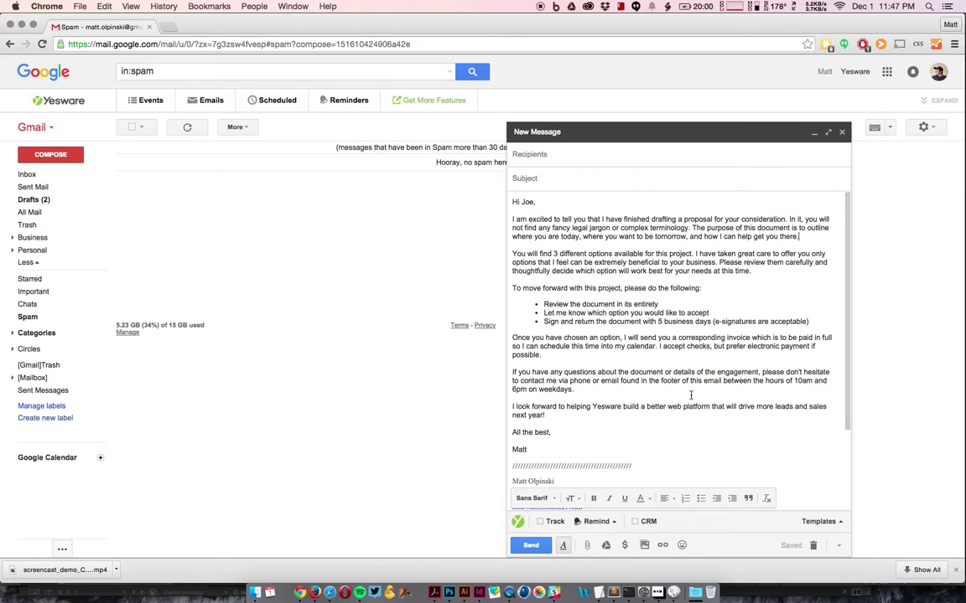
Delete all of the inserted proposal text above the signature in the email body.
drag(572, 448, 510, 203)
key(BackSpace)
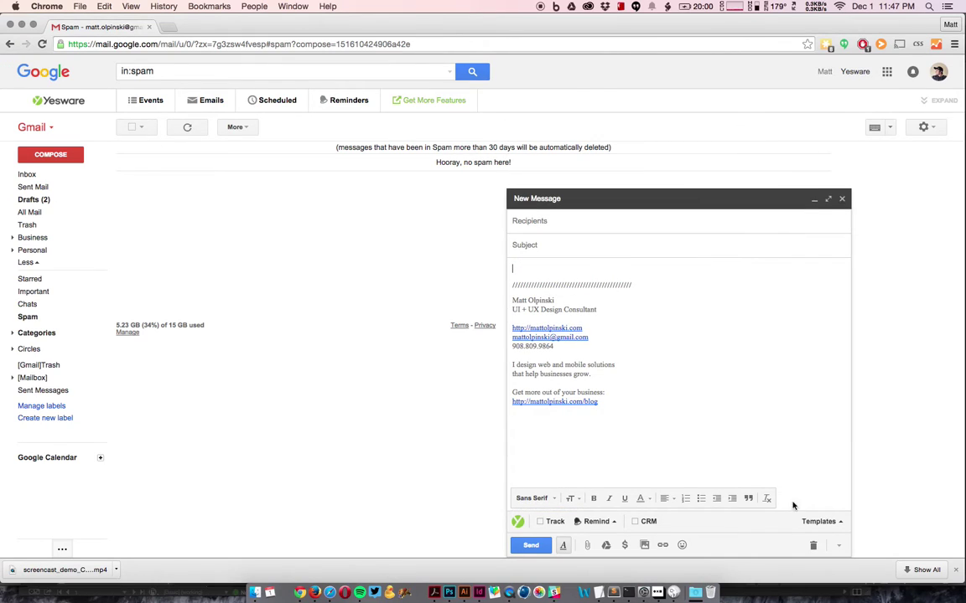
Create a new Yesware template named "My New Template", leaving its email subject blank.
click(829, 521)
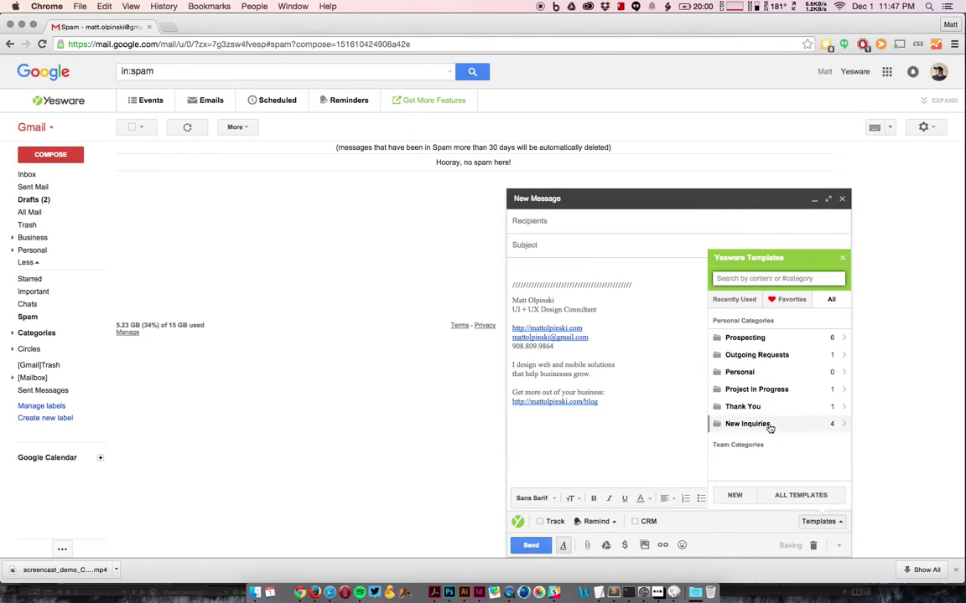
click(740, 495)
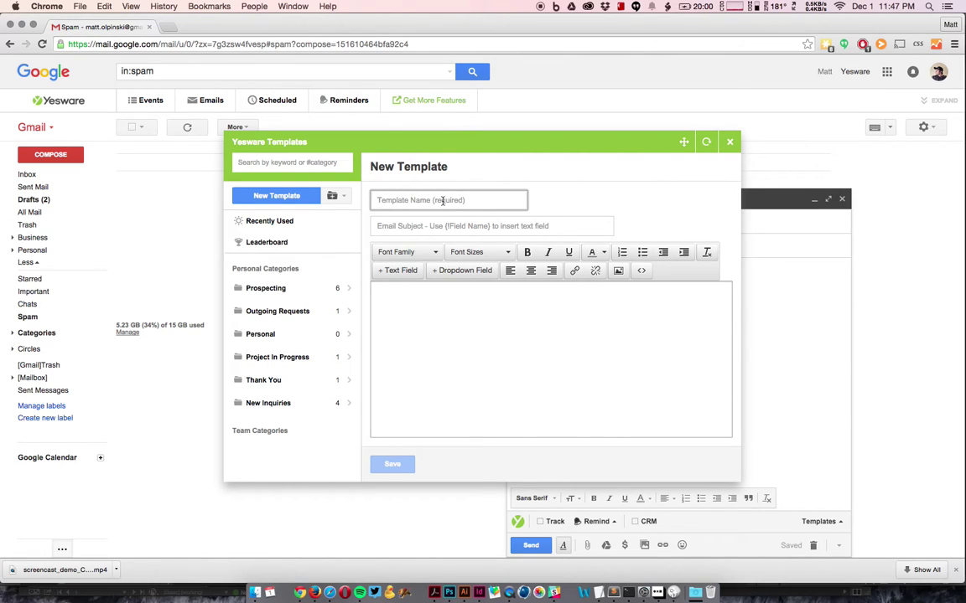
text(My New Template)
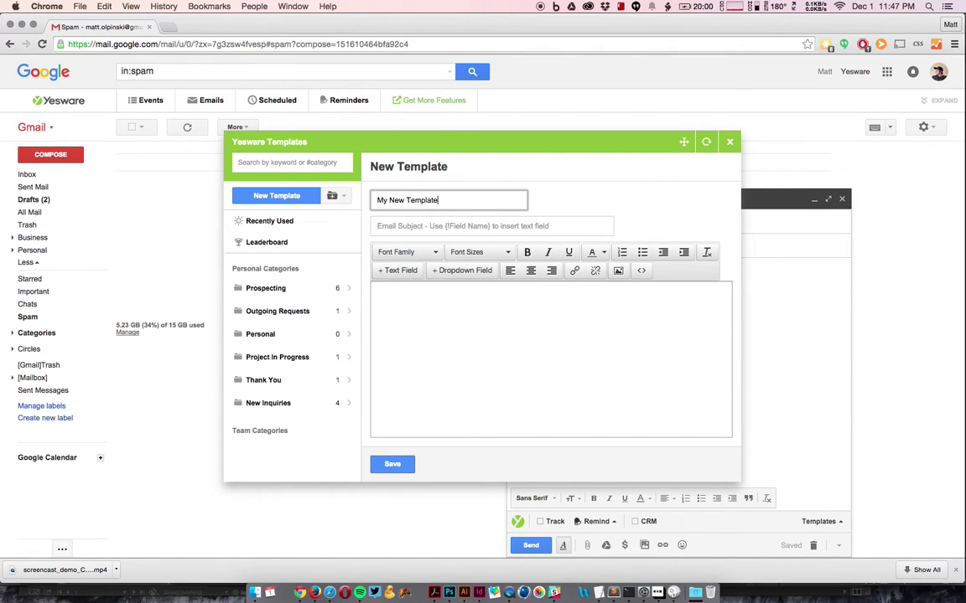
click(453, 227)
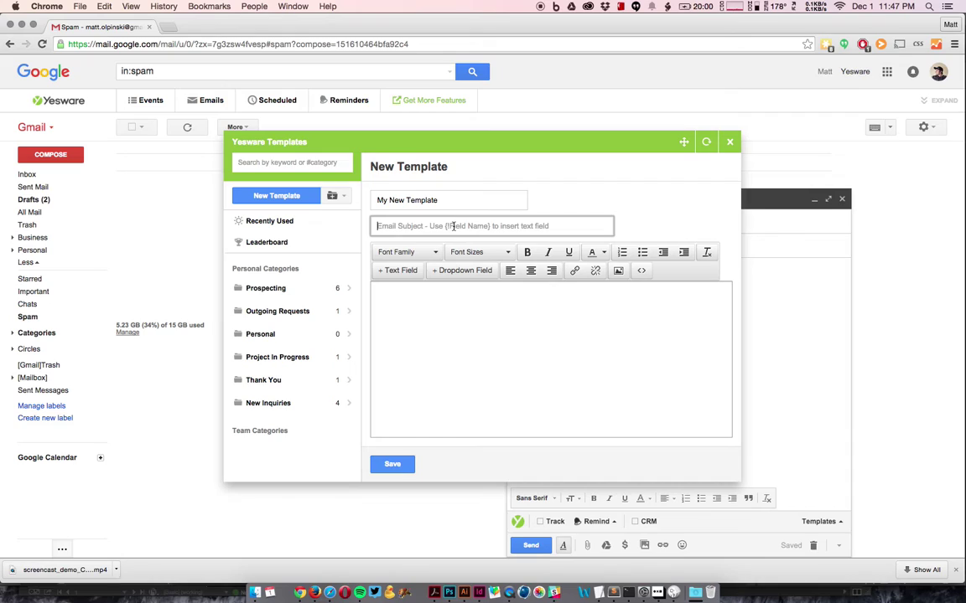
Write the greeting "Hi" in the template body, followed by a text field called Name and a comma.
click(427, 312)
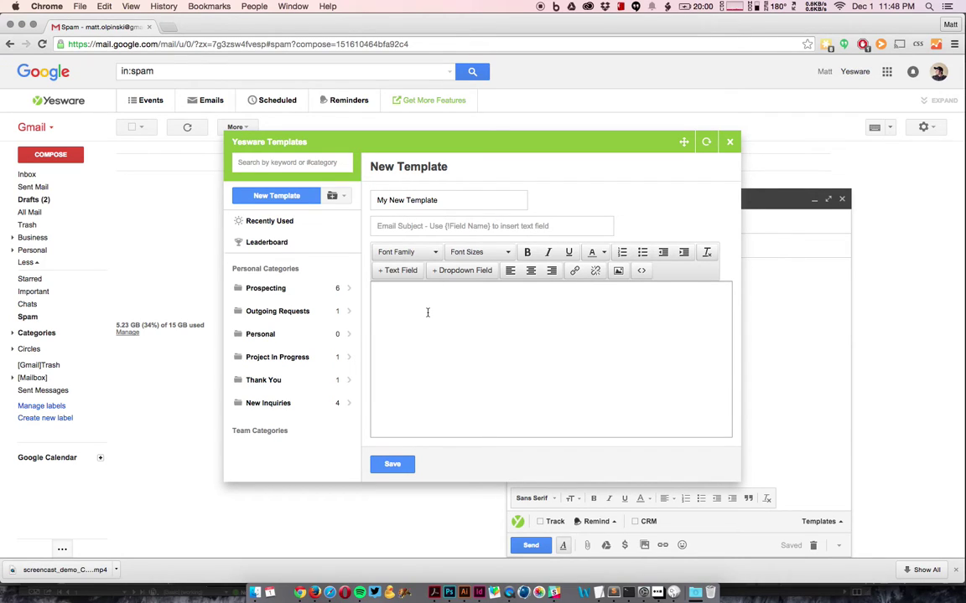
text(Hi)
click(398, 271)
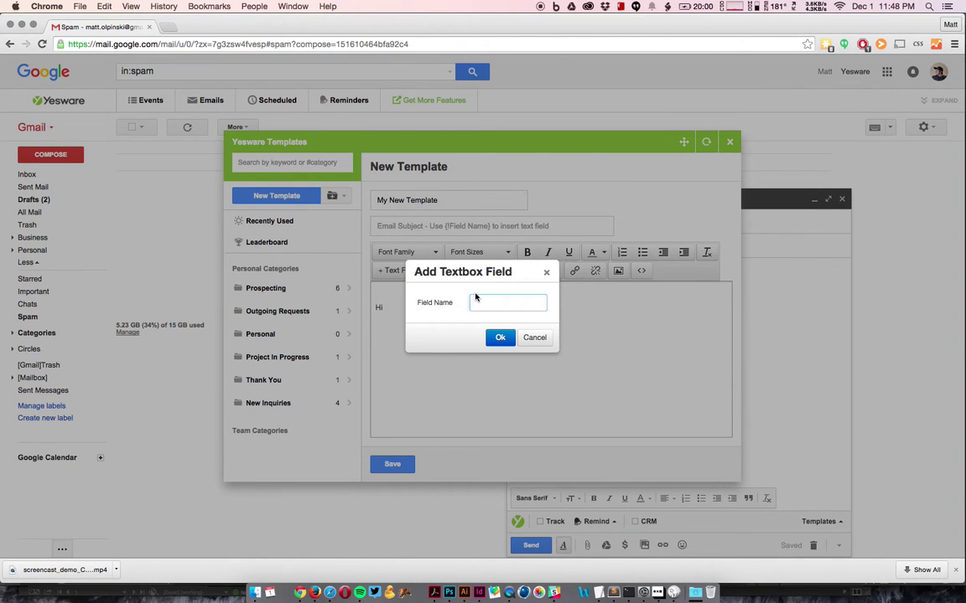
text(Name)
click(500, 338)
text(,)
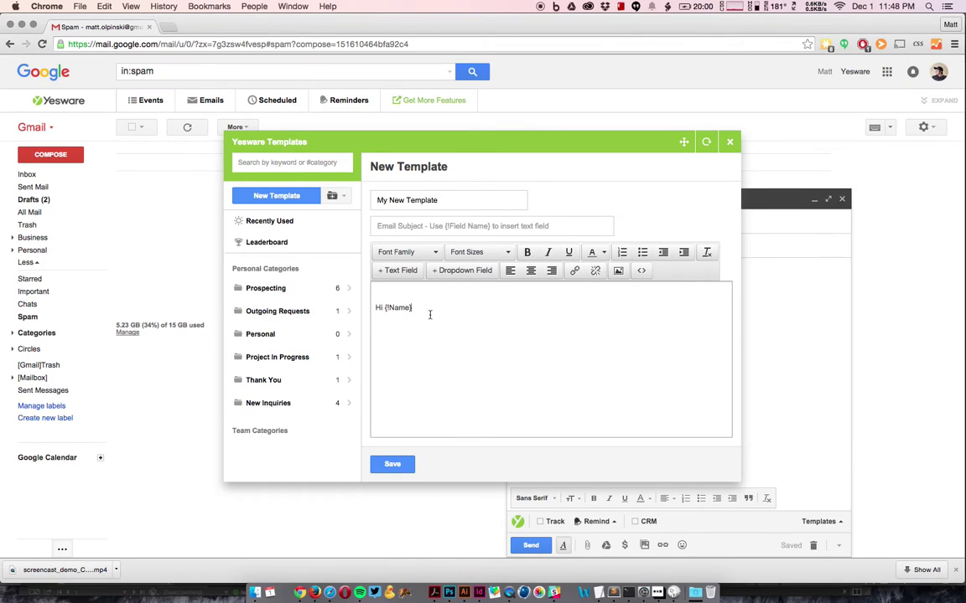
key(Return)
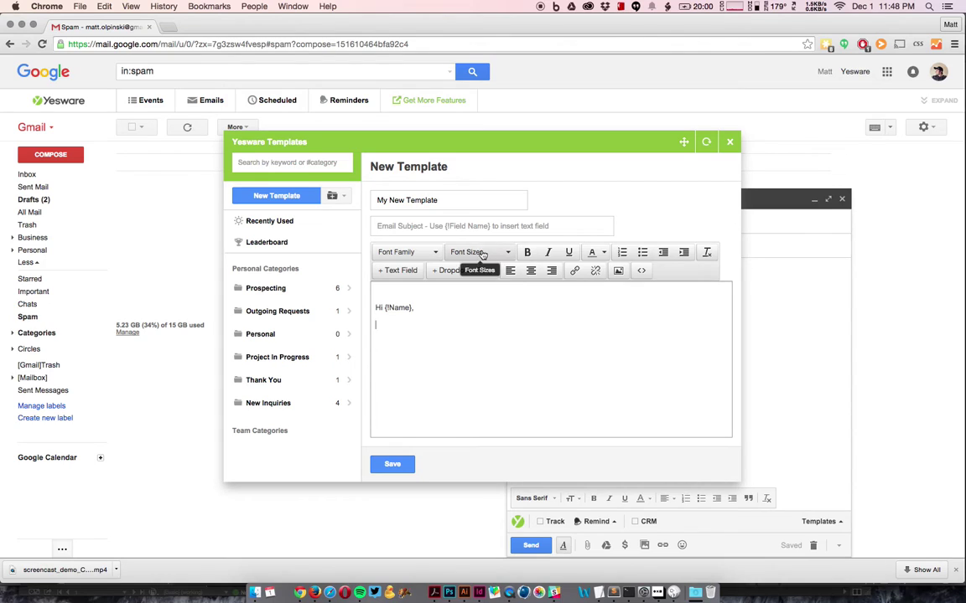
Add a dropdown field called "My Dropdown Field" below the greeting with the options asdasd, asdasda and sdasda.
click(484, 271)
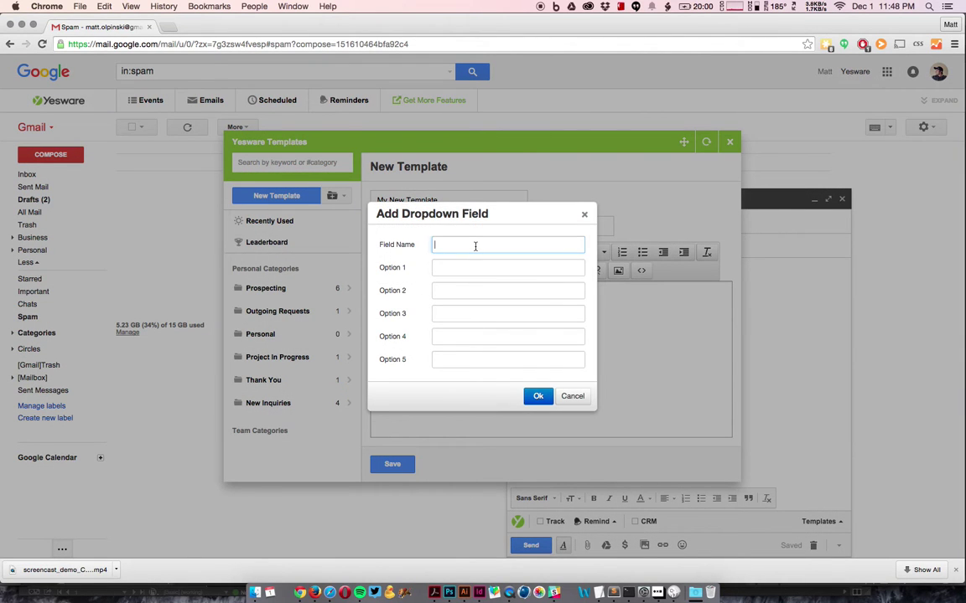
text(My Dropw)
key(BackSpace)
text(down Field)
click(464, 267)
text(asdasd)
click(461, 290)
text(asdasda)
click(457, 315)
text(sdasda)
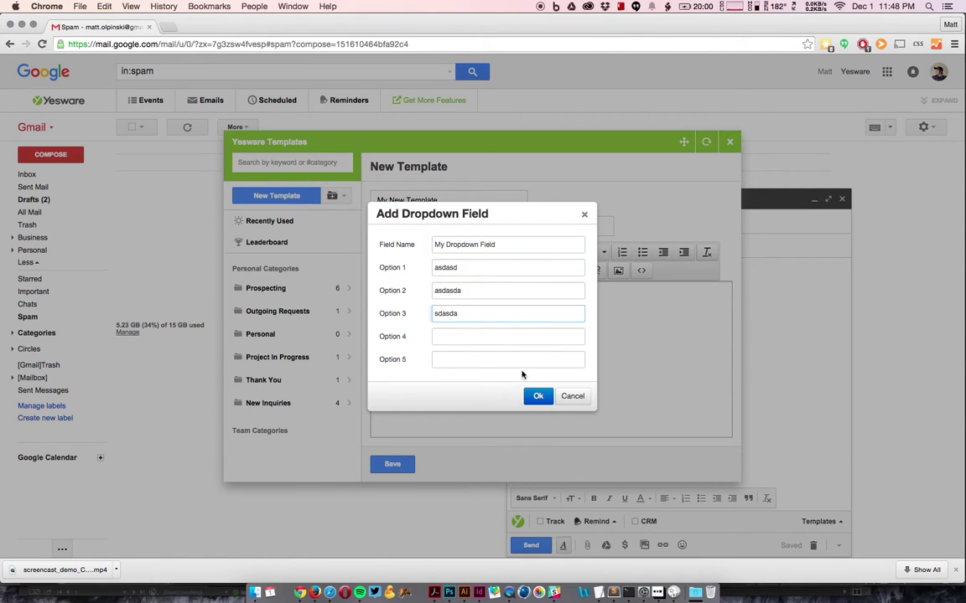
click(541, 396)
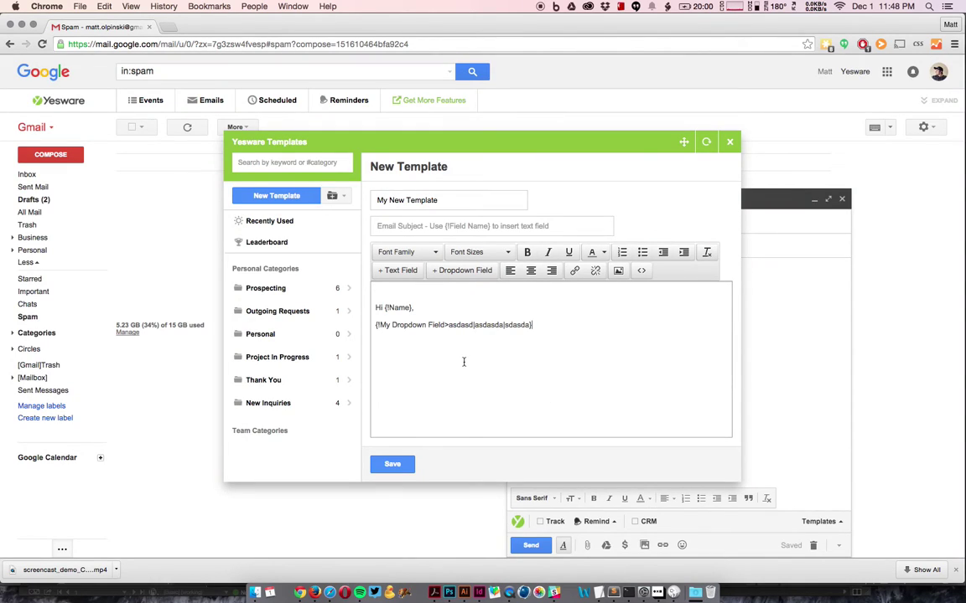
Add several short lines of random filler letters below the dropdown field in the template body.
key(Return)
key(Return)
text(asdasdasd a sd a sdasd)
text(ad)
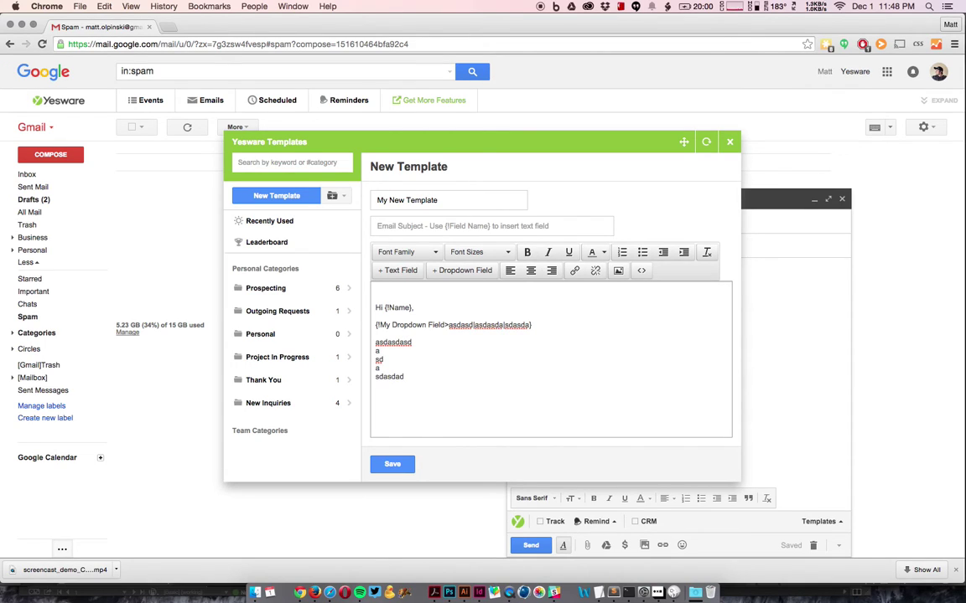
Replace the random filler lines with a full "Lorem ipsum dolor sit amet" placeholder paragraph.
key(shift+Home)
key(shift+Up)
key(shift+Up)
key(shift+Up)
key(shift+Up)
key(super+space)
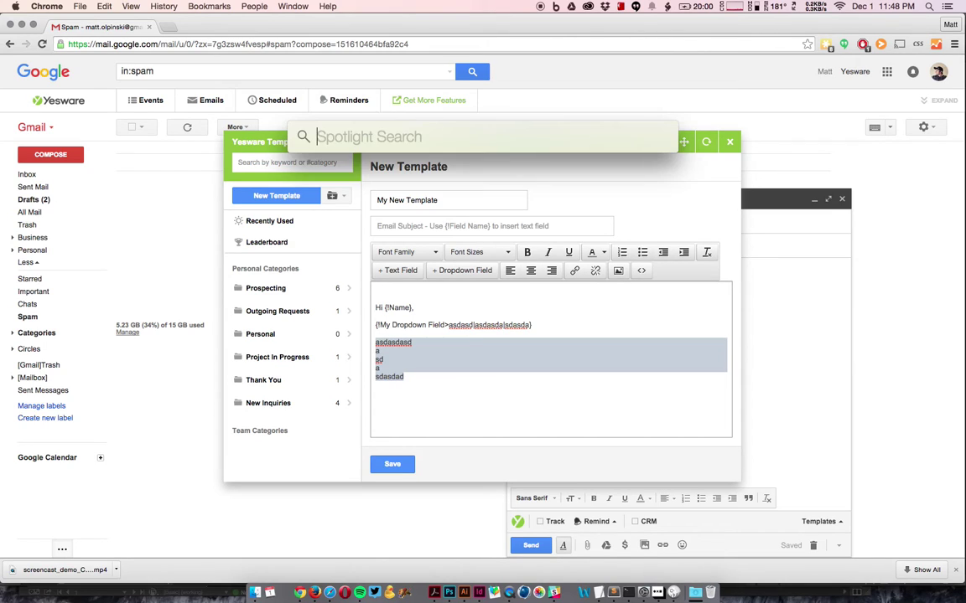
text(lorem)
key(Escape)
text(Lorem ipsum dolor sit amet, consectetur adipisicing elit, sed do eiusmod tempor incididunt ut labore et dolore magna aliqua. Ut enim ad minim veniam, quis nostrud exercitation ullamco laboris nisi ut aliquip ex ea commodo consequat. Duis aute irure dolor in reprehenderit in voluptate velit esse cillum dolore eu fugiat nulla pariatur. Excepteur sint occaecat cupidatat non proident, sunt in culpa qui officia deserunt mollit anim id est laborum.)
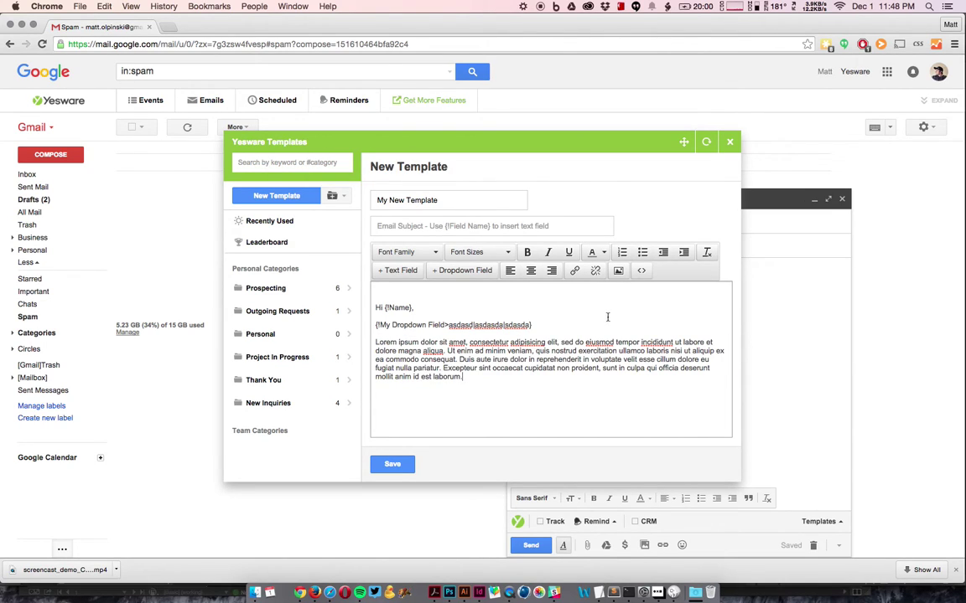
Sign off the template body with the sender's first name and save the template to the Prospecting category.
text(Matt)
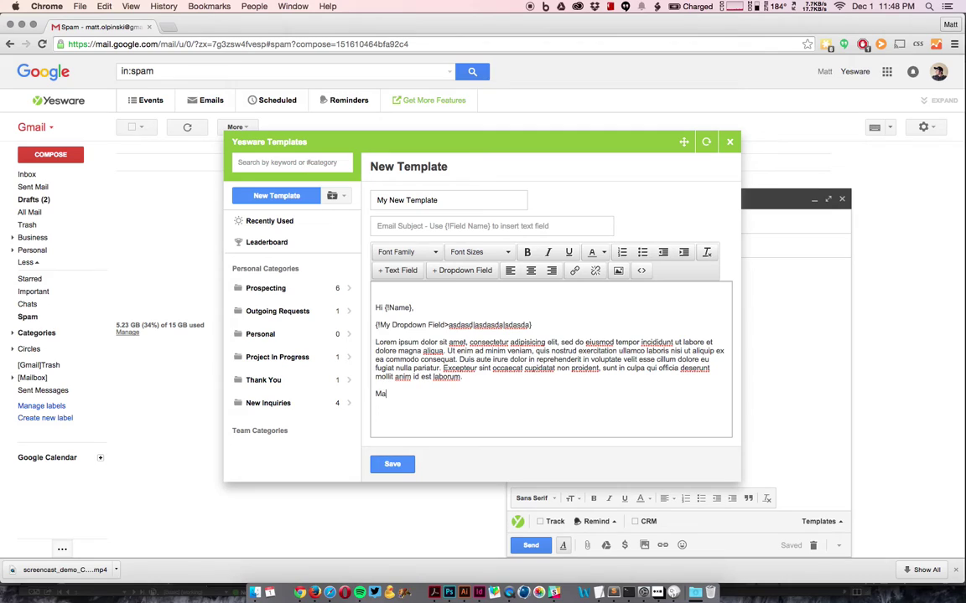
click(392, 464)
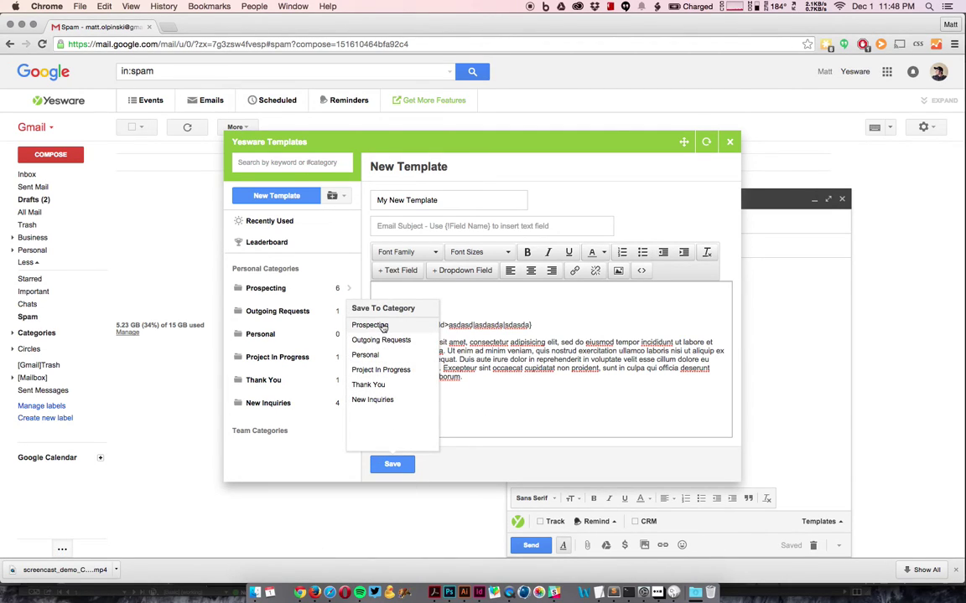
click(381, 327)
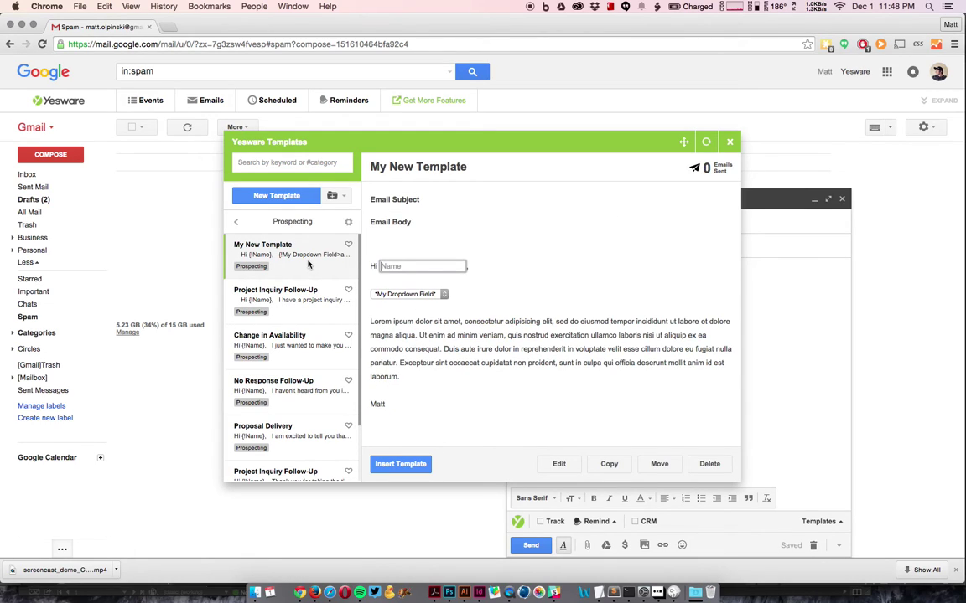
Insert My New Template into the message with its name and dropdown fields left unfilled.
click(412, 295)
click(461, 270)
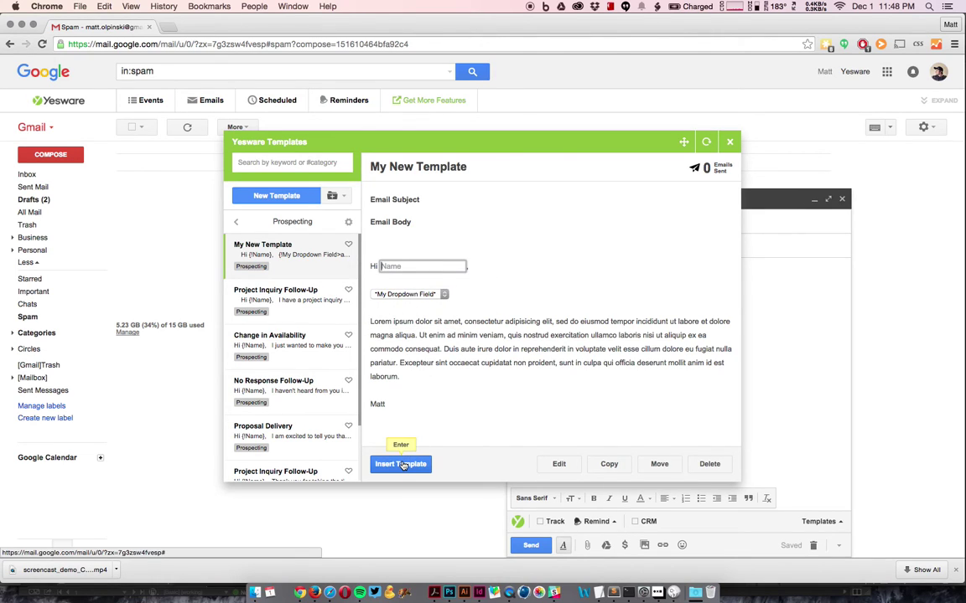
click(401, 464)
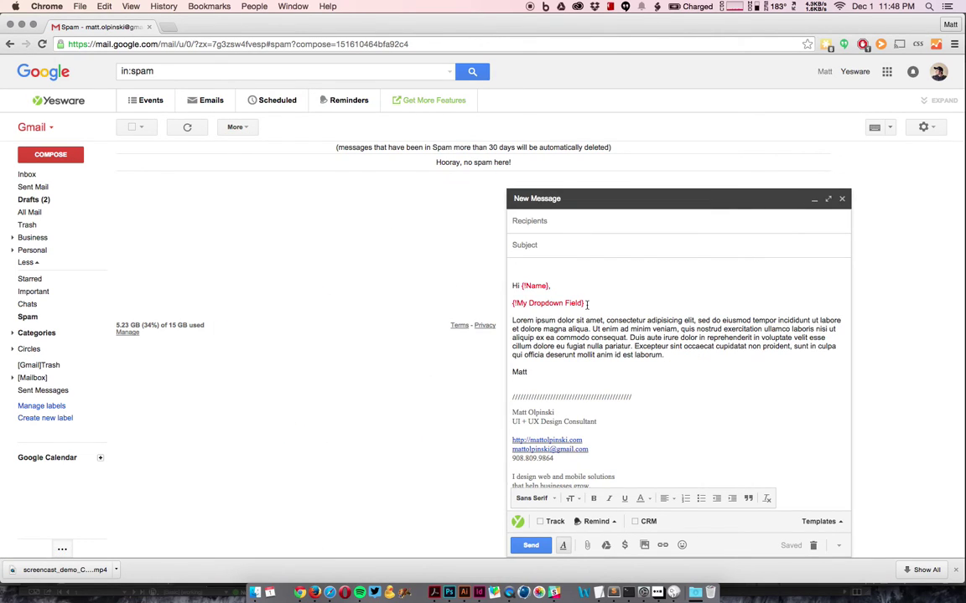
Delete the inserted template text above the signature, including the blank line left over.
drag(530, 372, 489, 284)
key(BackSpace)
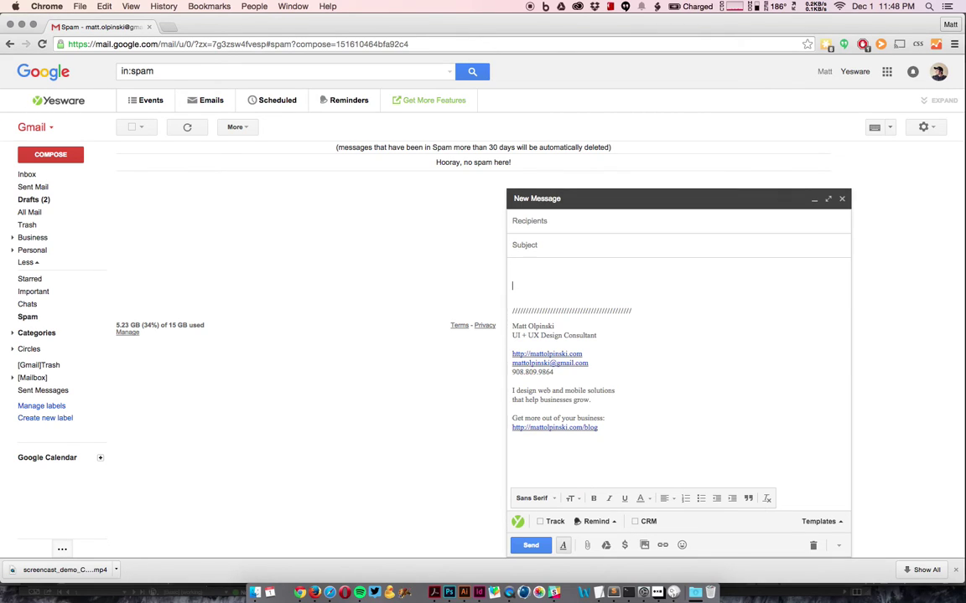
key(BackSpace)
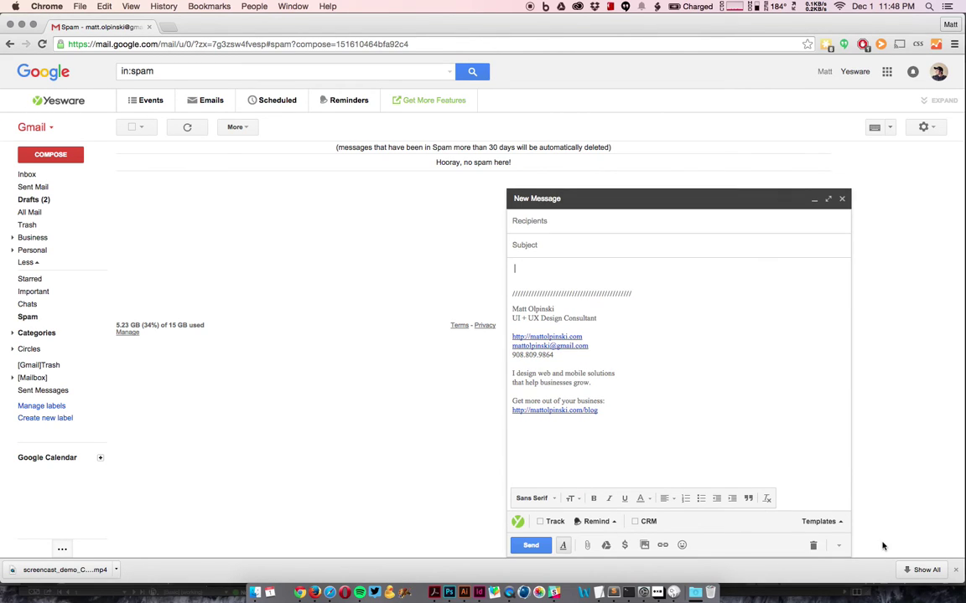
Insert My New Template from the Prospecting category, filling in the recipient's first name and choosing asdasd for the dropdown field.
click(833, 523)
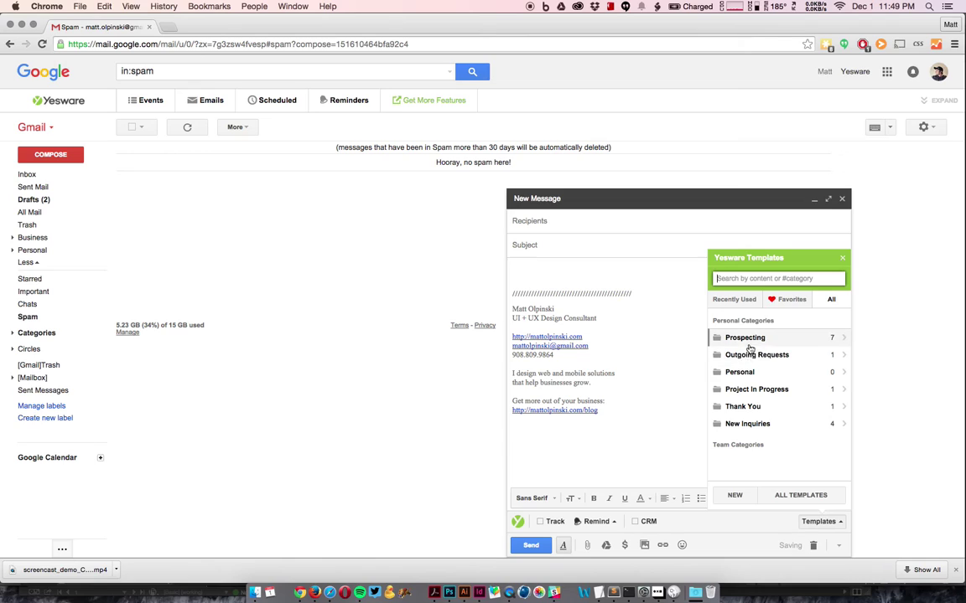
click(748, 340)
click(741, 340)
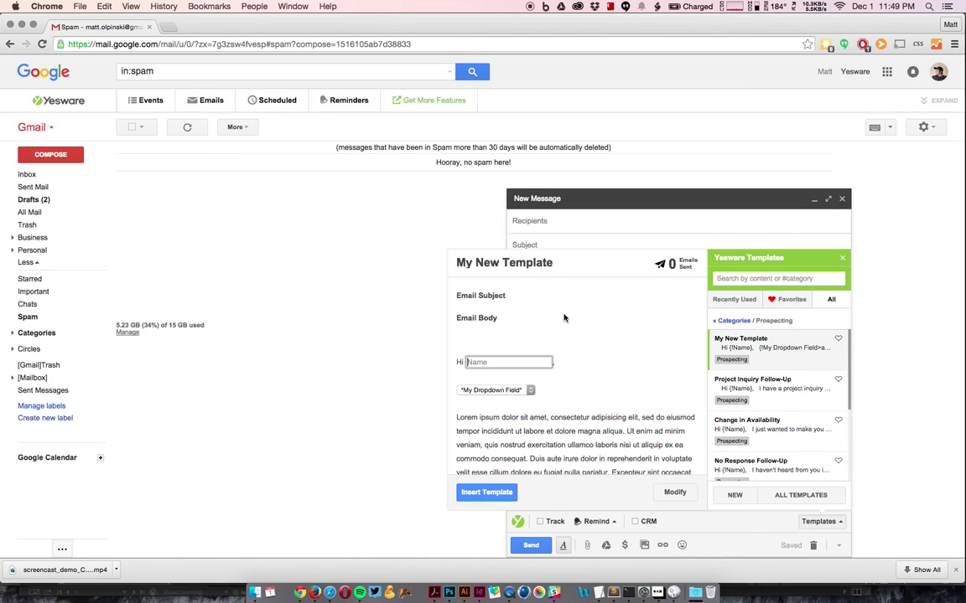
click(491, 362)
text(Joe)
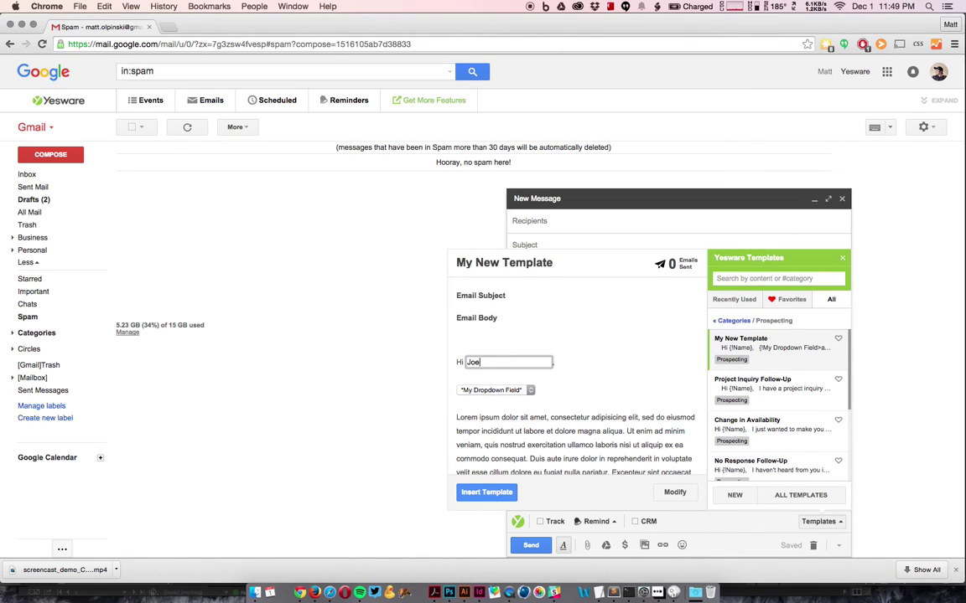
click(492, 390)
click(475, 404)
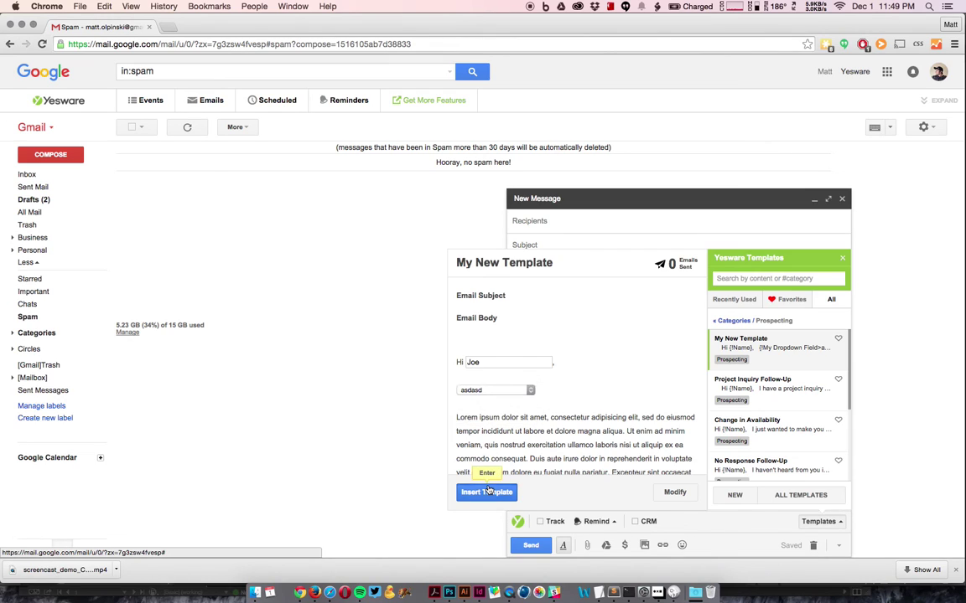
click(487, 492)
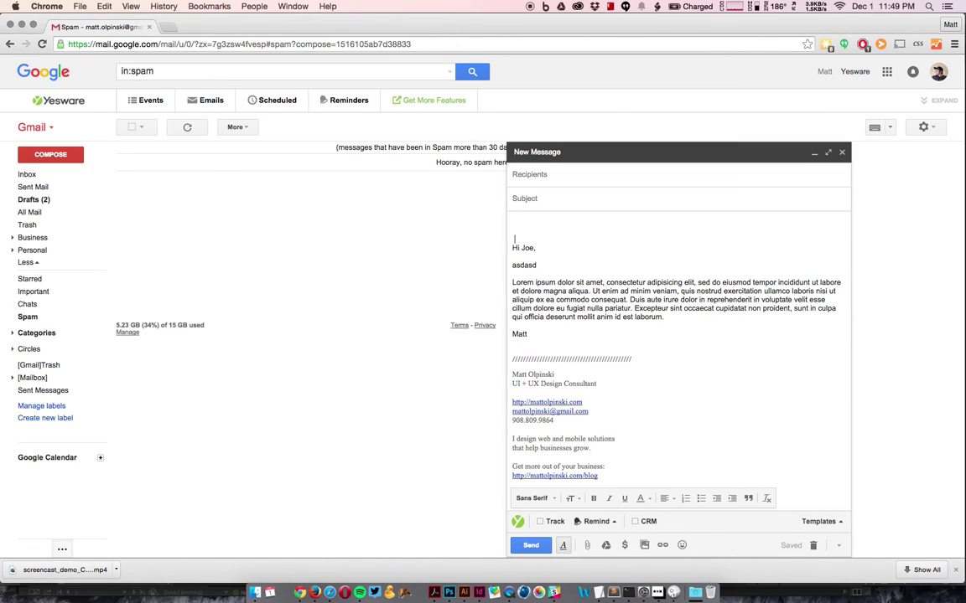
Remove the extra blank line above the greeting in the message body.
key(Down)
key(Down)
key(Down)
key(BackSpace)
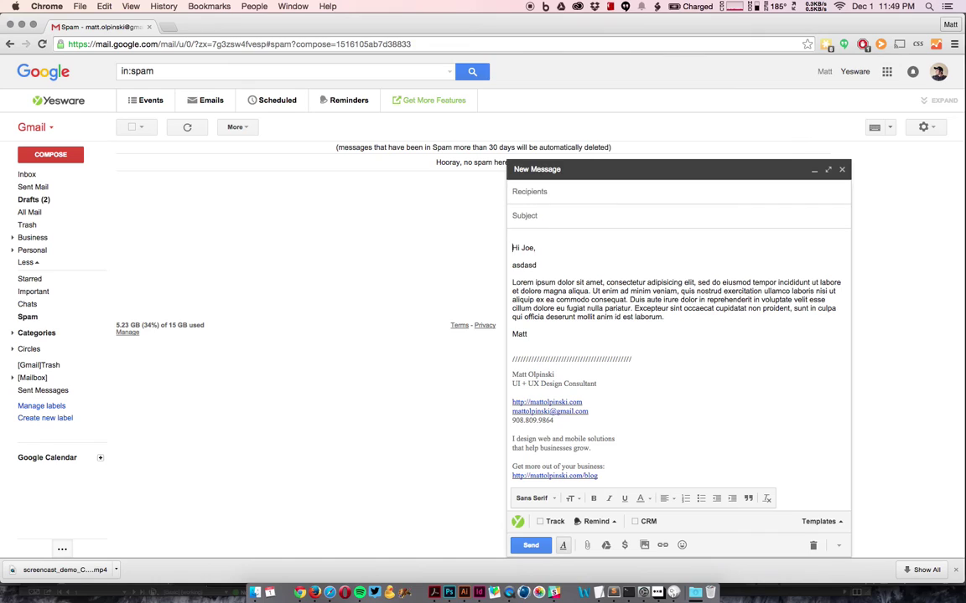